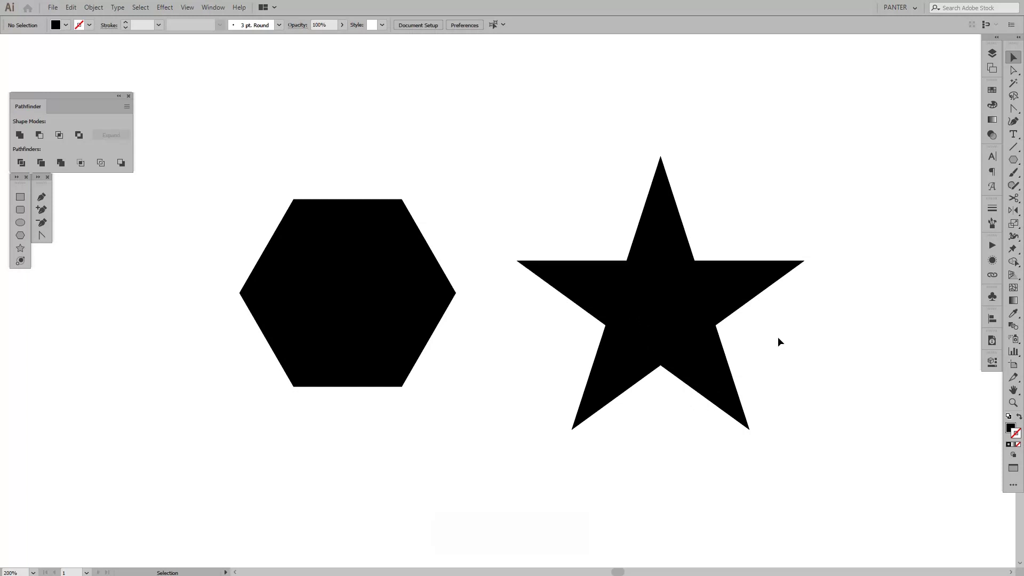
Scale the existing hexagon and star down together to about 44 × 21 px and place them at the canvas's upper-left
key(ctrl+a)
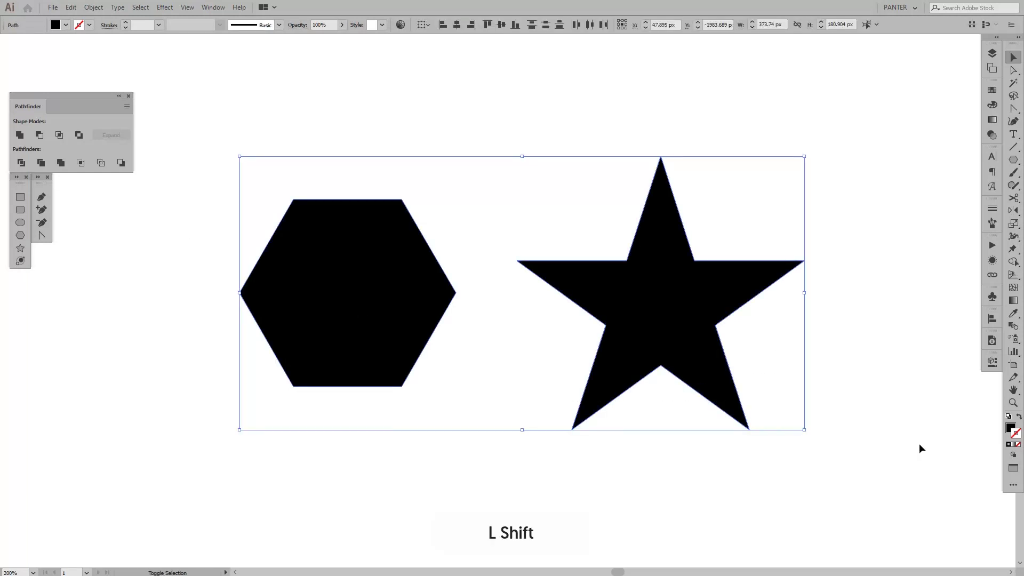
drag(805, 430, 238, 82)
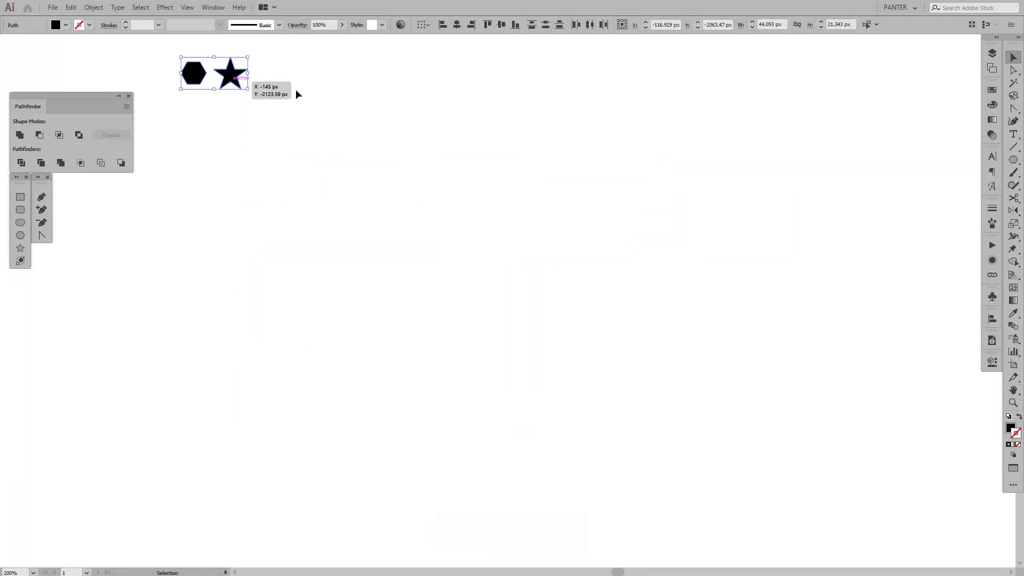
Draw a regular hexagon about 107 × 93 px with the Polygon tool, below the two small shapes
click(1013, 160)
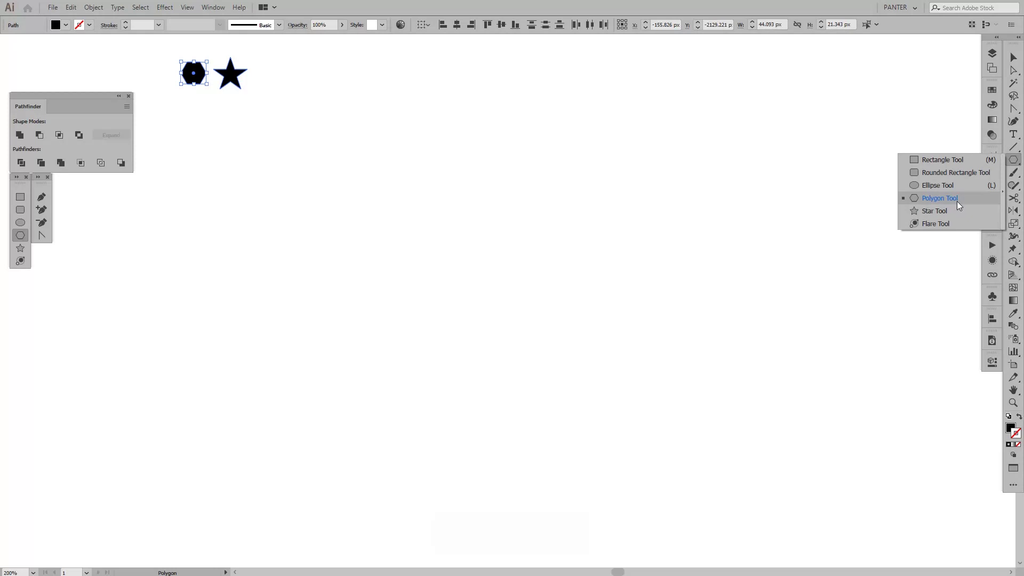
click(958, 204)
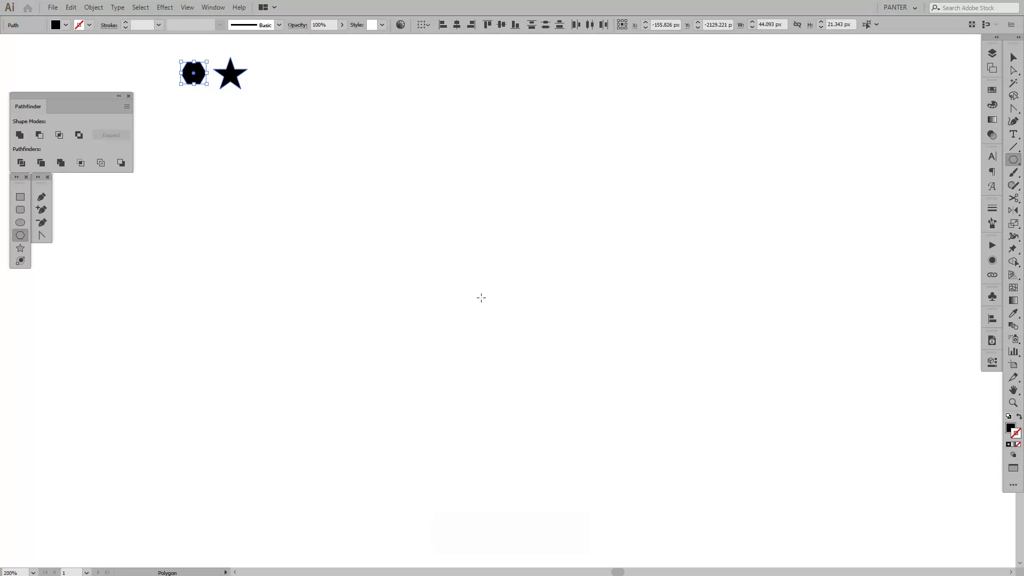
key(shift+alt)
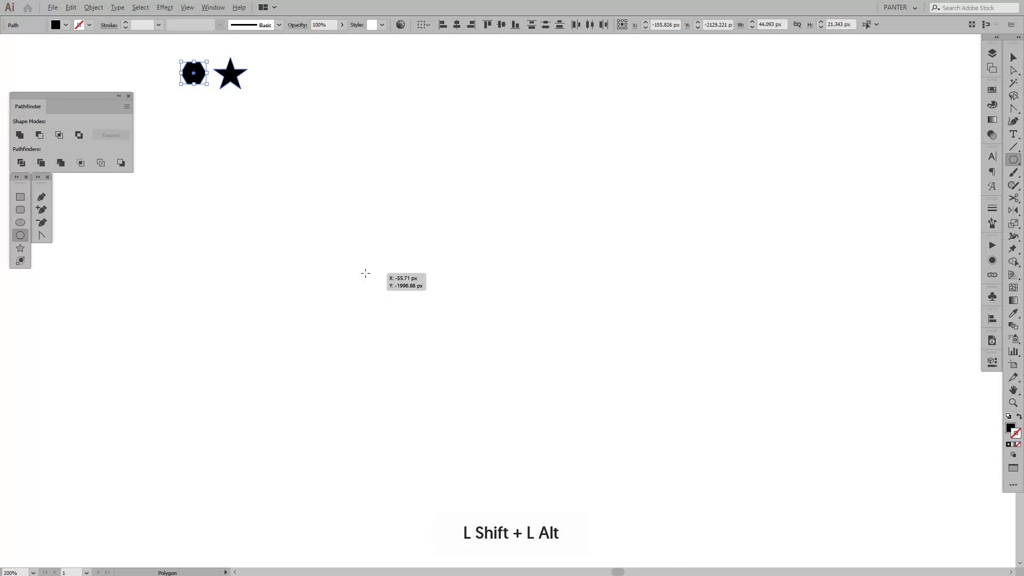
drag(363, 275, 442, 302)
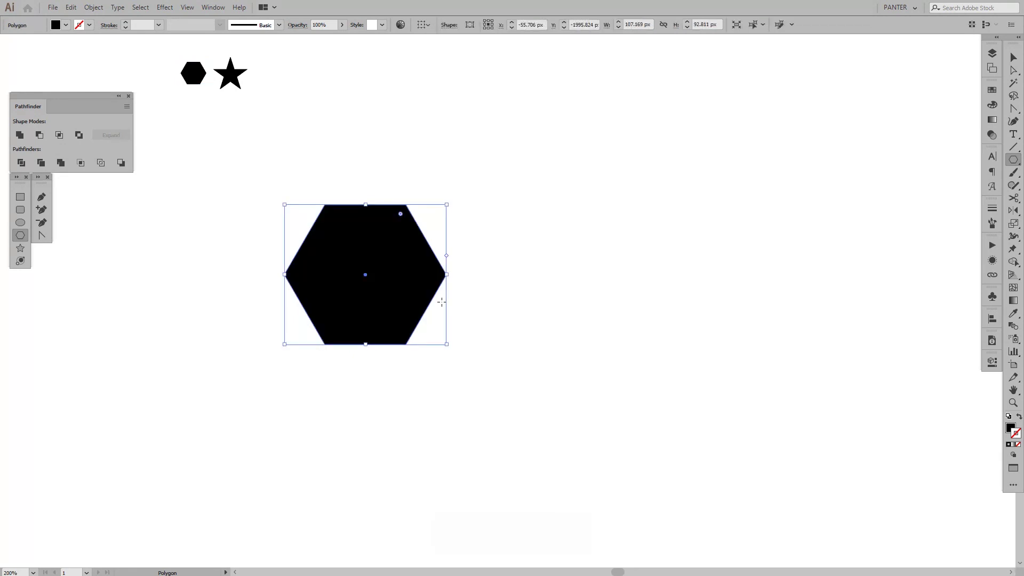
drag(524, 295, 437, 291)
key(v)
drag(331, 288, 552, 288)
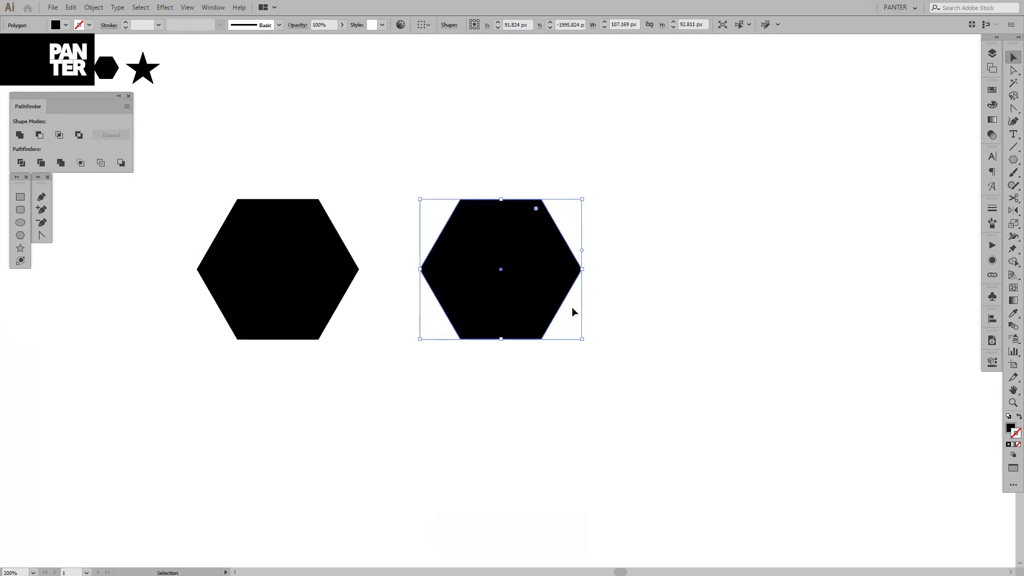
key(Delete)
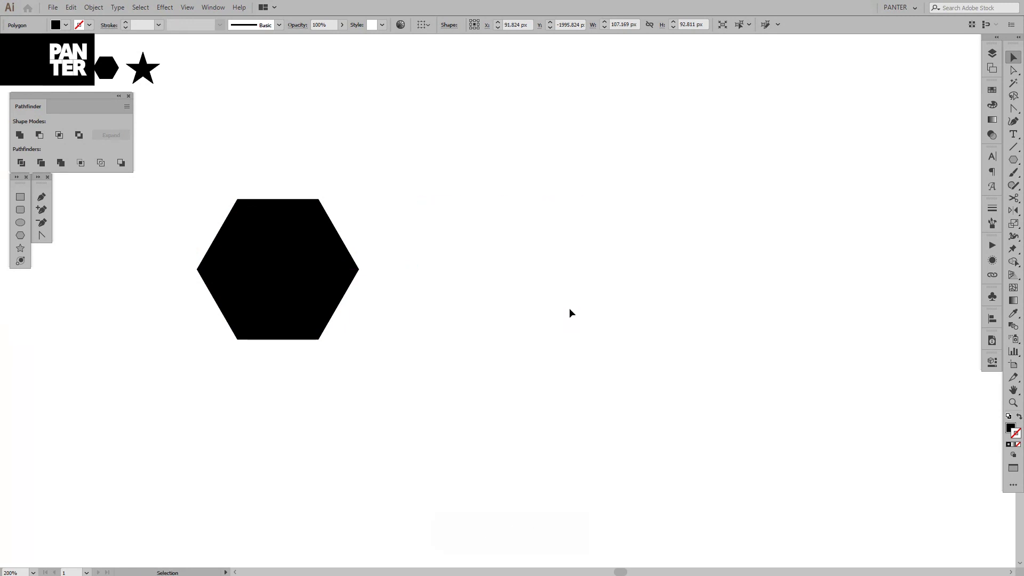
Draw a polygon to the right of the hexagon, varying its sides to finish as an upright octagon about 91 px wide
click(21, 235)
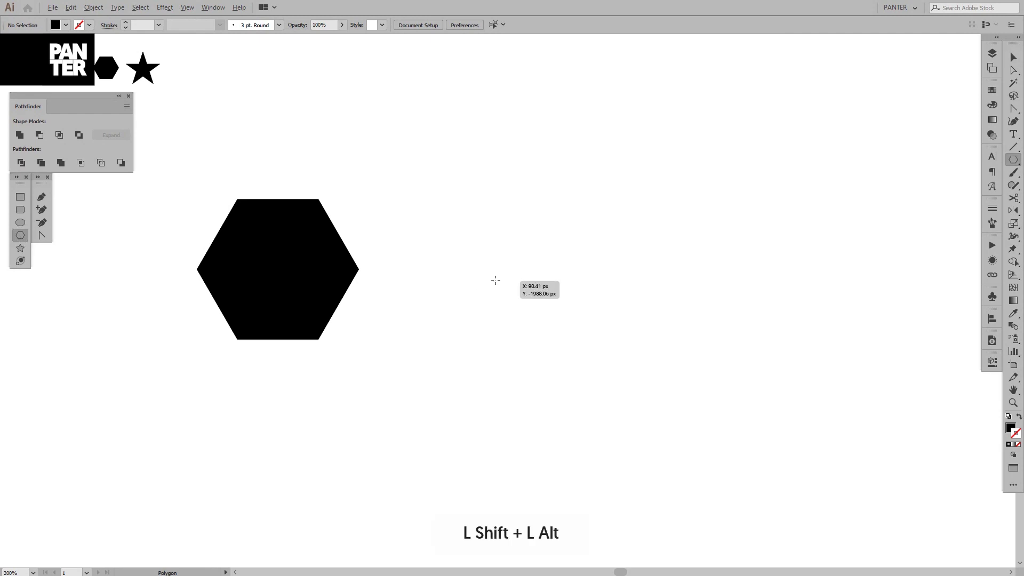
drag(455, 269, 527, 287)
key(Up)
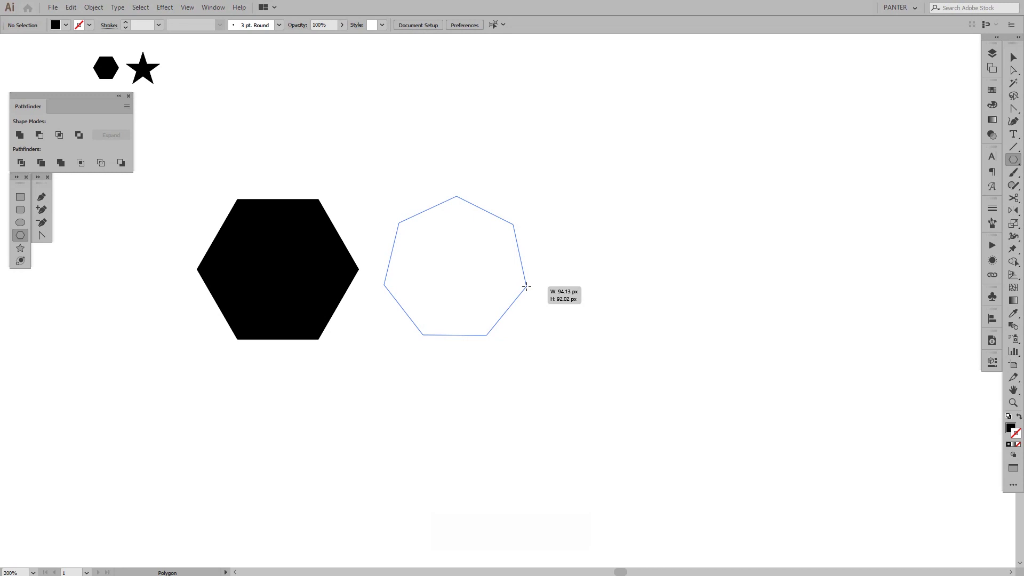
mouse_move(526, 287)
mouse_down()
mouse_move(529, 308)
mouse_move(523, 302)
mouse_up()
key(Up)
key(Up)
key(Up)
key(Up)
key(Up)
key(Up)
key(Up)
key(Up)
key(Up)
key(Up)
key(Up)
key(Up)
key(Up)
key(Up)
key(Up)
key(Up)
key(Up)
key(Down)
key(Down)
key(Down)
key(Down)
key(Down)
key(Down)
key(Down)
key(Down)
key(Down)
key(Down)
key(Down)
key(Down)
key(Down)
key(Down)
key(Down)
key(Down)
key(Down)
key(Down)
key(Down)
key(Down)
key(Up)
key(Up)
key(Up)
key(Up)
key(Up)
key(shift)
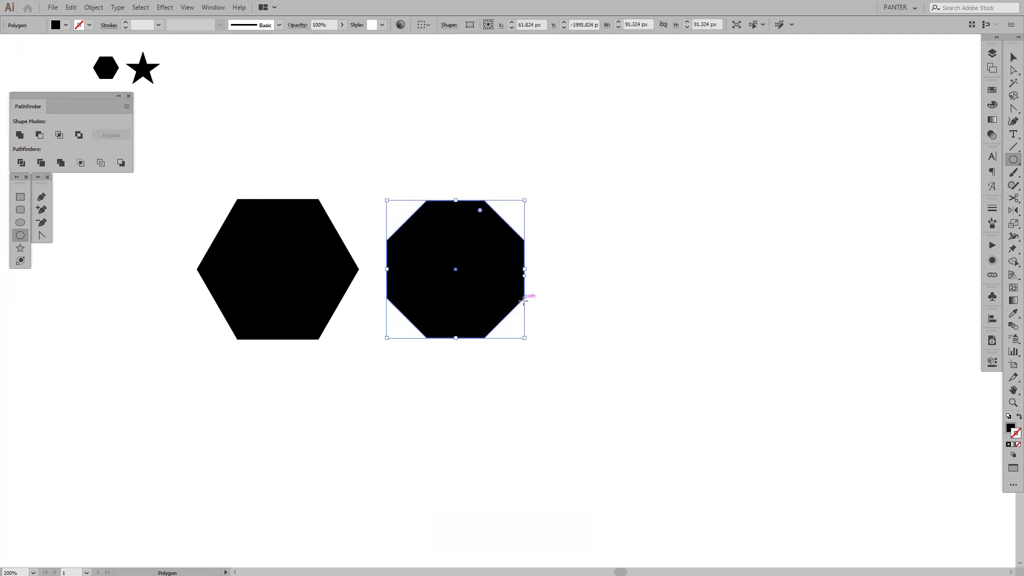
Move the large hexagon horizontally to the other side of the octagon
key(v)
click(633, 314)
key(space)
drag(638, 316, 611, 324)
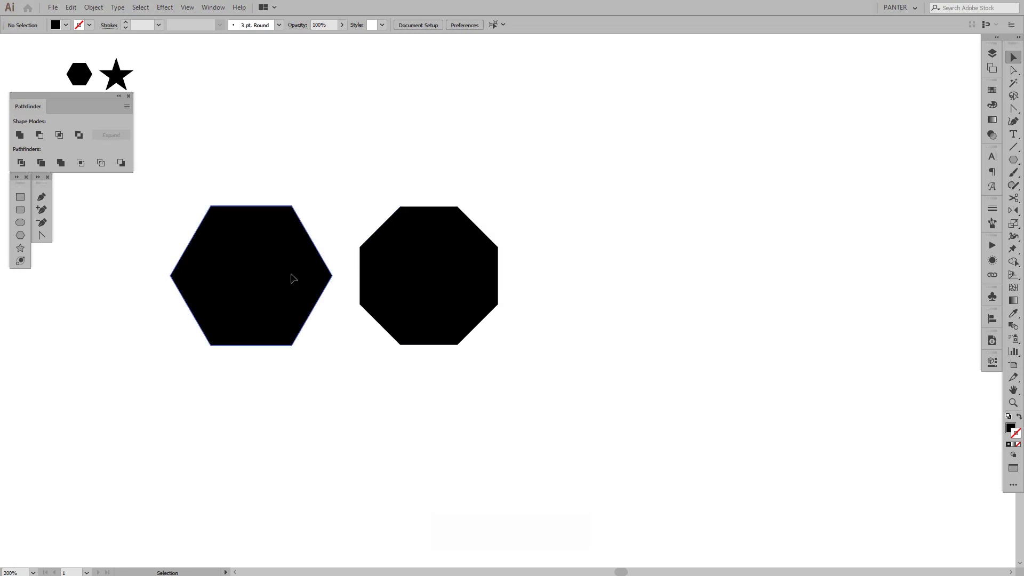
key(shift)
drag(293, 278, 661, 295)
key(space)
drag(777, 329, 477, 329)
Draw an upright pentagon with the Polygon tool to the right of the hexagon, reducing the number of sides to five
click(21, 235)
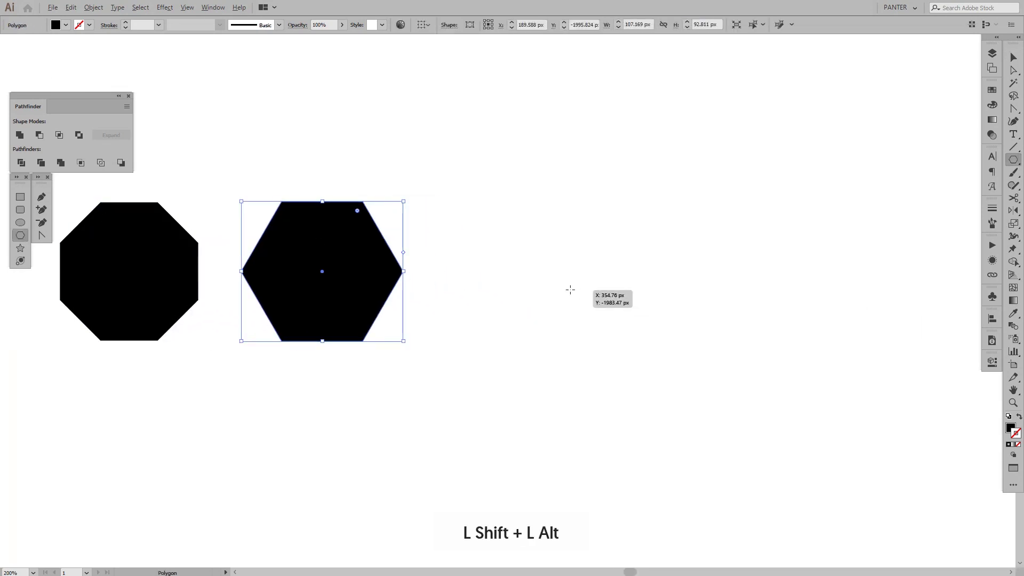
drag(505, 271, 577, 301)
key(Down)
key(Down)
key(Down)
key(shift)
key(v)
click(687, 340)
Draw a four-sided polygon about 77 px wide to the right of the pentagon, as an upright square
scroll(699, 340, down, 1)
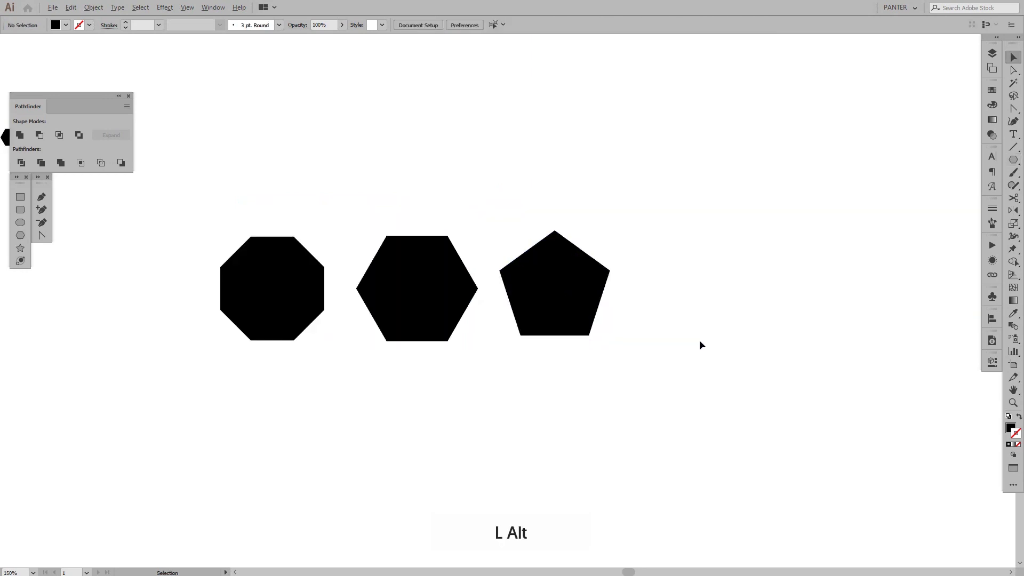
scroll(699, 340, up, 1)
key(space)
drag(697, 339, 492, 265)
scroll(632, 365, down, 1)
key(space)
click(322, 183)
key(space)
drag(265, 216, 200, 221)
click(21, 235)
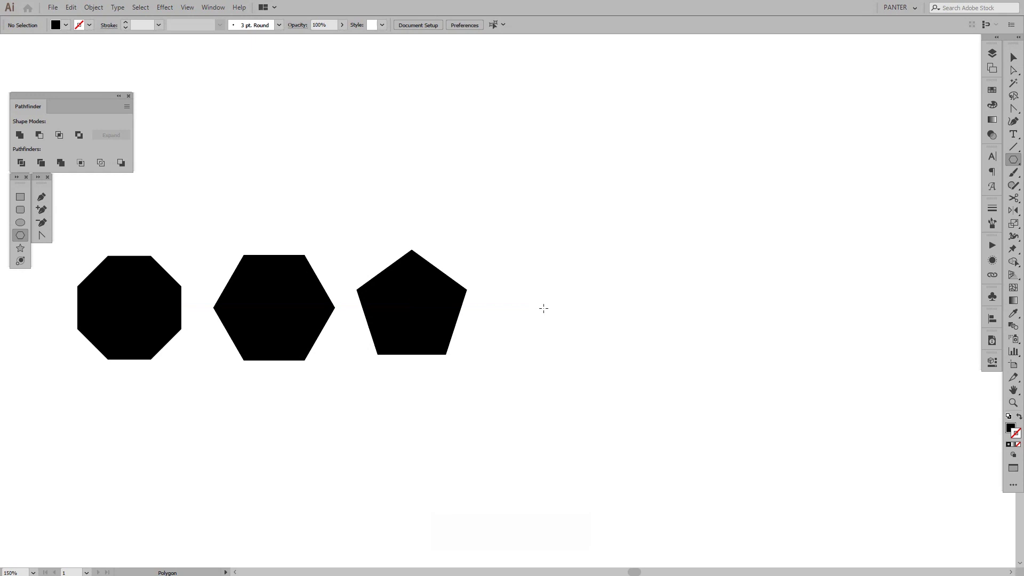
drag(544, 308, 595, 343)
key(Down)
key(shift)
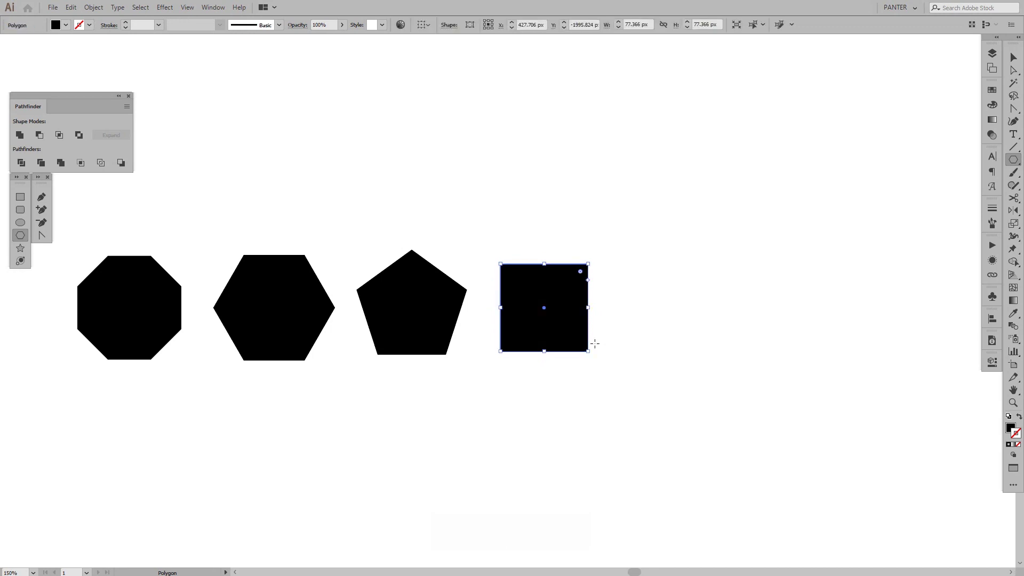
Draw an upright three-sided polygon to the right of the square with the Polygon tool
key(space)
drag(723, 316, 562, 307)
drag(411, 311, 554, 315)
key(ctrl+z)
click(20, 236)
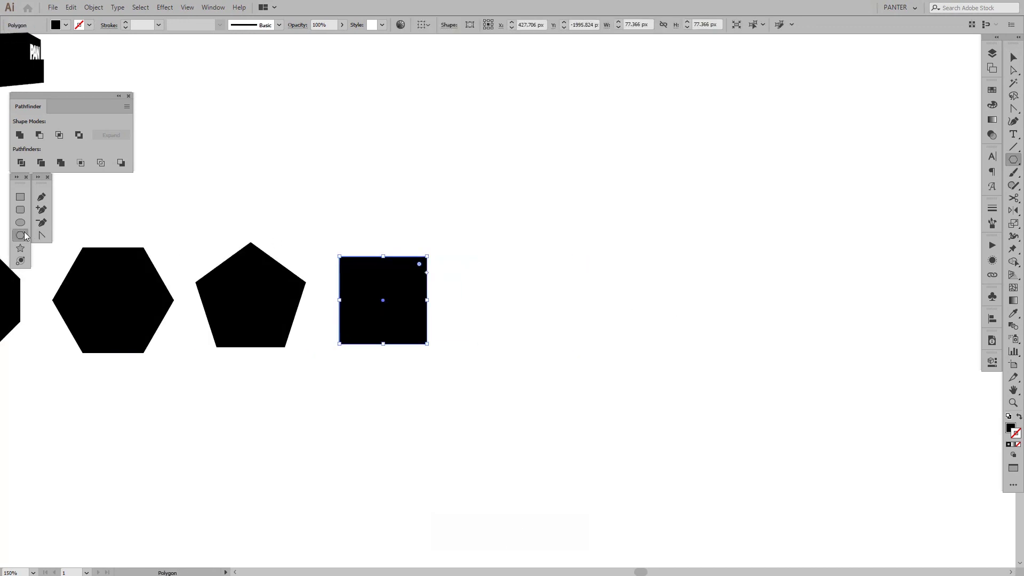
mouse_move(502, 298)
mouse_down()
mouse_move(590, 323)
mouse_move(571, 320)
mouse_move(572, 349)
mouse_move(567, 321)
mouse_move(525, 314)
mouse_up()
key(Down)
key(shift)
key(v)
key(shift)
click(698, 301)
Enlarge the octagon proportionally to about 100 px wide
key(space)
drag(627, 290, 759, 300)
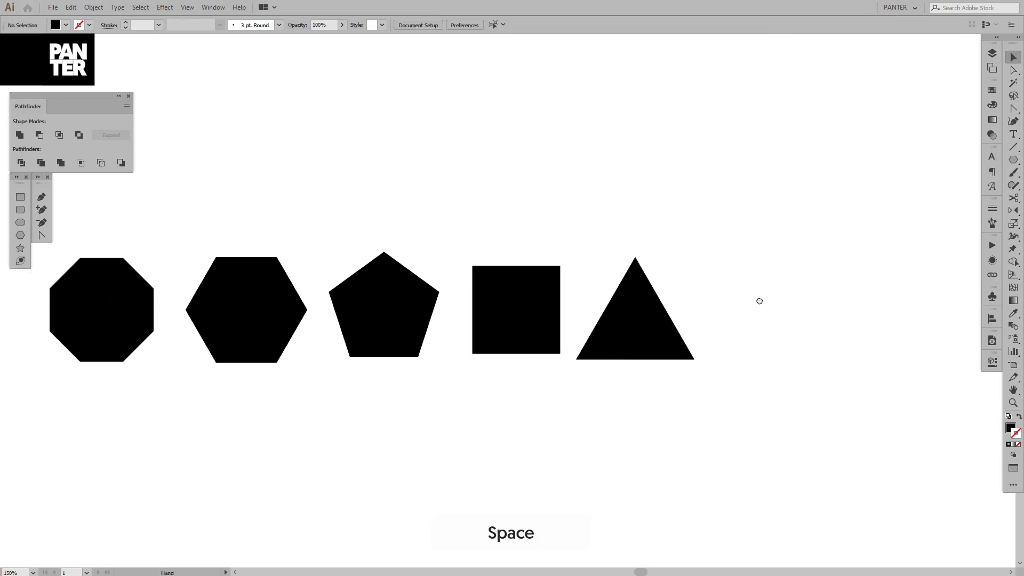
scroll(759, 300, down, 1)
key(space)
drag(731, 266, 765, 255)
scroll(680, 266, up, 2)
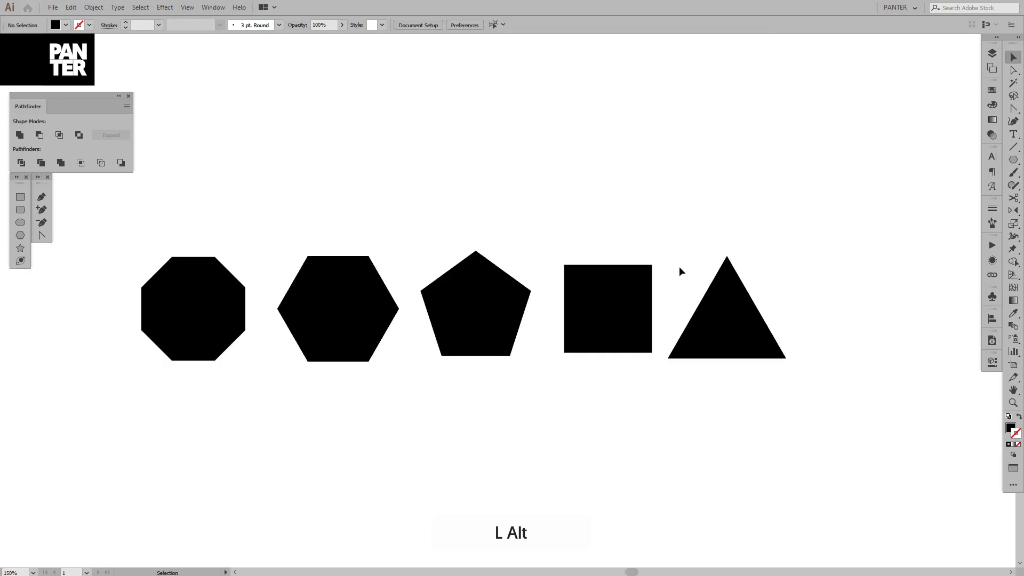
click(737, 306)
click(603, 310)
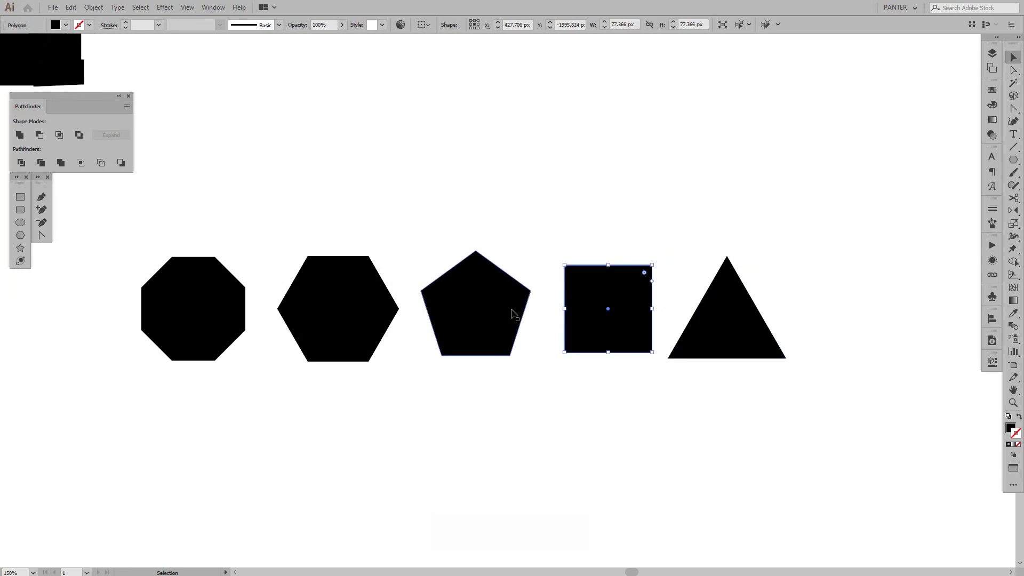
key(space)
drag(226, 224, 496, 210)
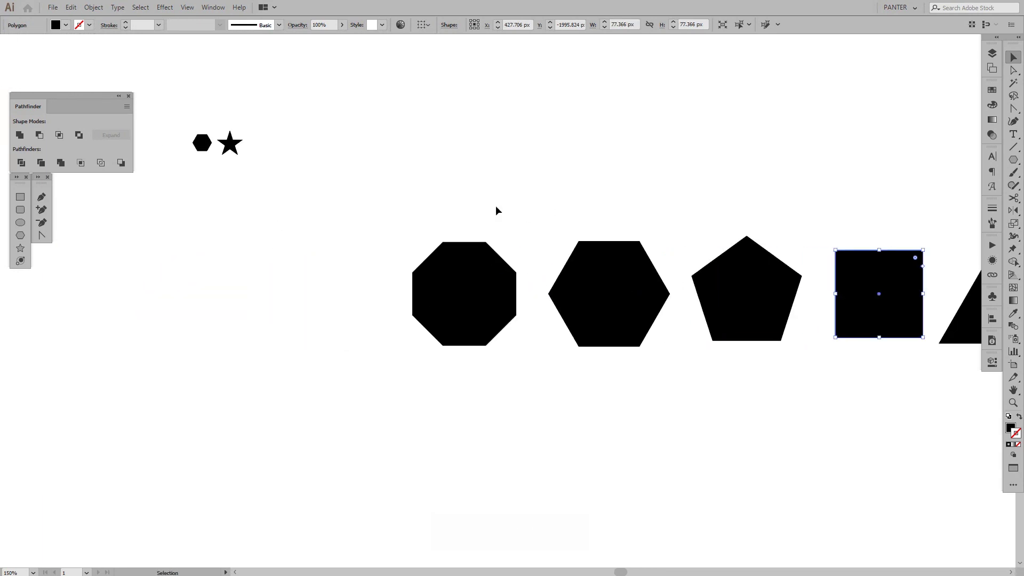
click(418, 301)
drag(414, 296, 403, 294)
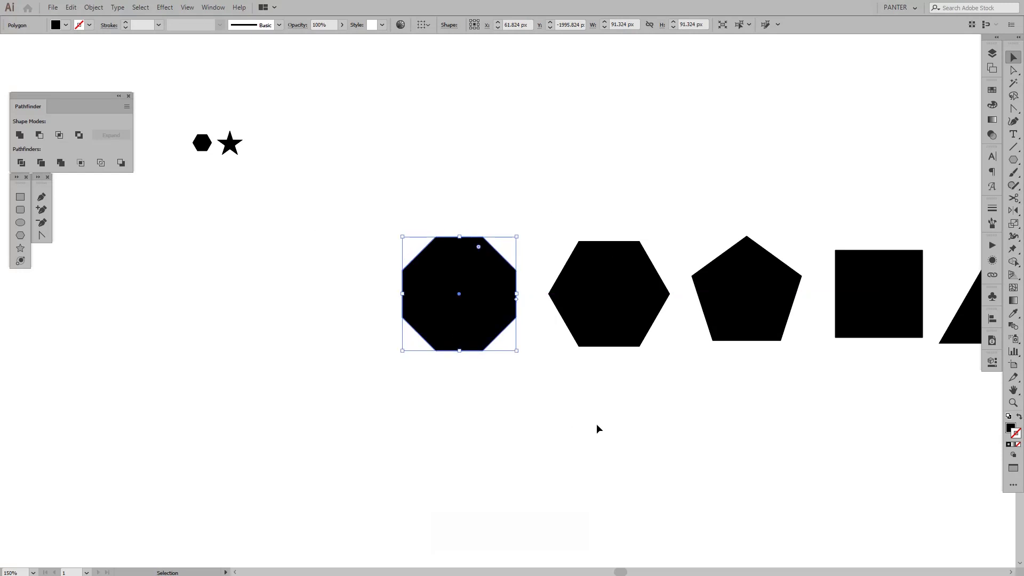
click(597, 426)
Select all five large polygons, distribute them evenly horizontally and align their vertical centers
key(space)
drag(597, 373, 469, 359)
scroll(470, 361, down, 1)
drag(405, 256, 859, 347)
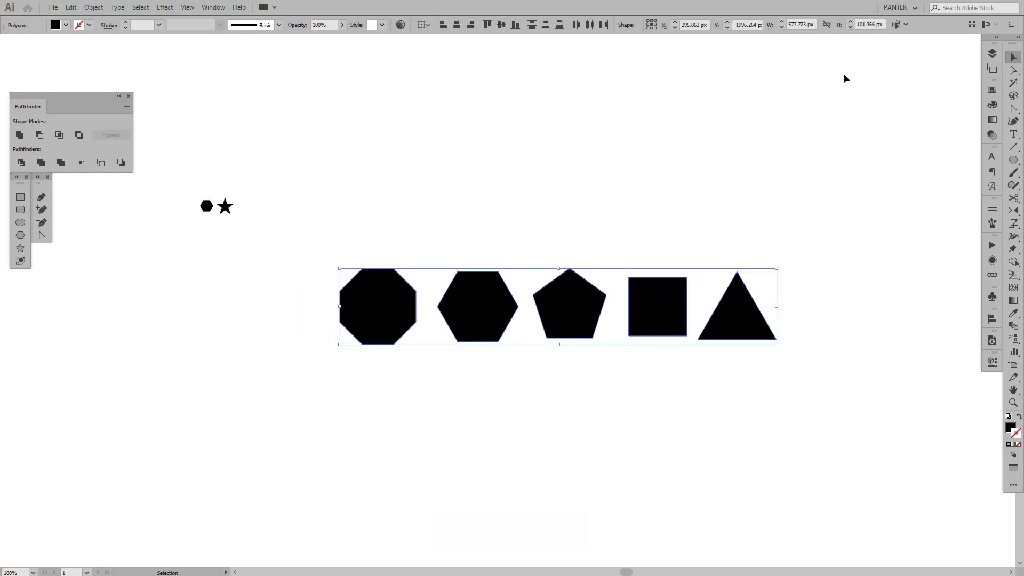
click(590, 25)
click(501, 25)
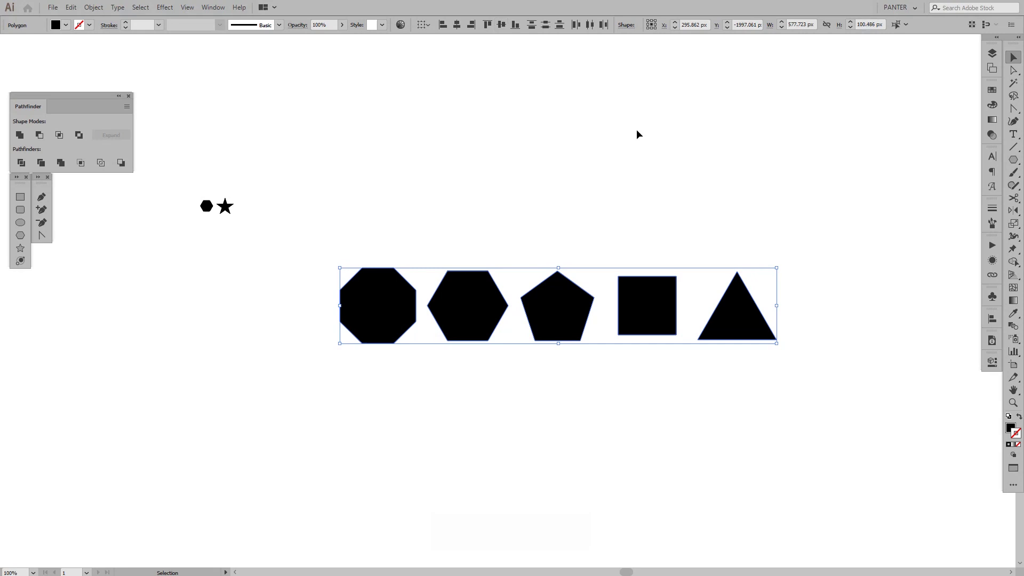
click(611, 251)
Align the bottom edges of the five large polygons
drag(368, 201, 747, 318)
click(514, 25)
click(617, 133)
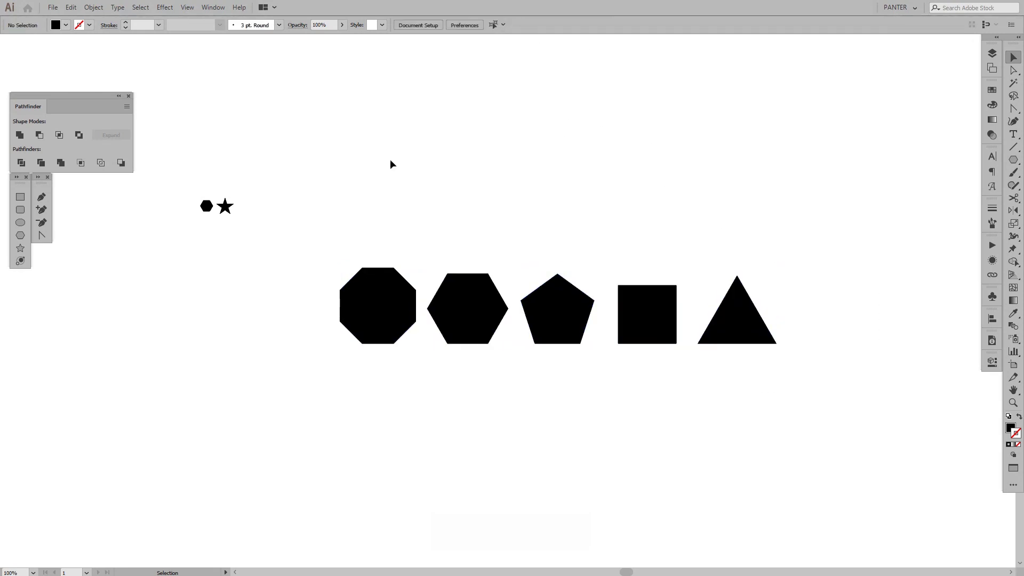
Move the row of five polygons straight up to free space beneath it
drag(353, 185, 885, 376)
drag(658, 331, 654, 230)
click(658, 348)
Draw a many-pointed star about 130 px wide with short spikes below the octagon, adjusting its point count and inner radius
scroll(416, 277, up, 1)
drag(680, 374, 607, 345)
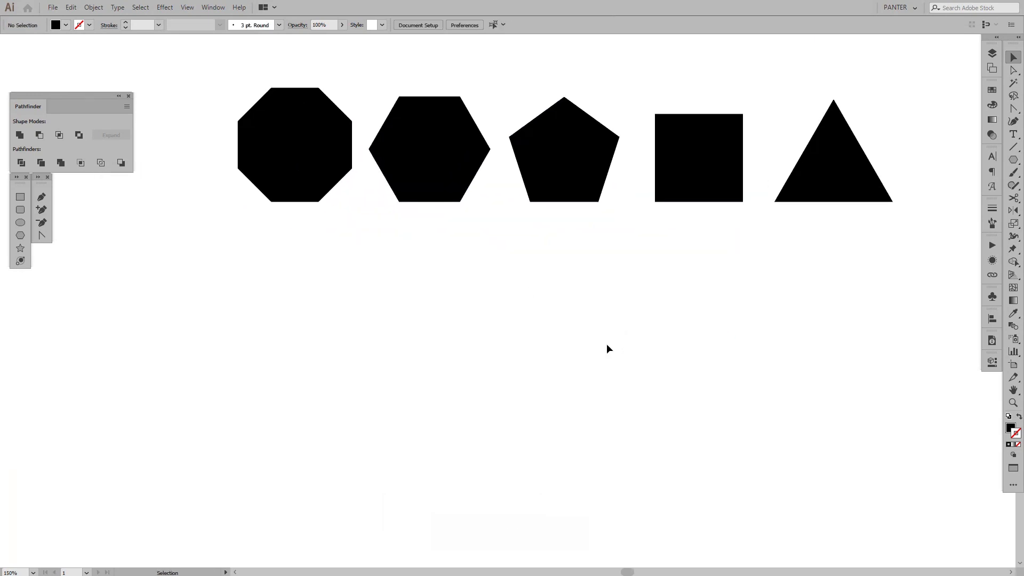
click(15, 250)
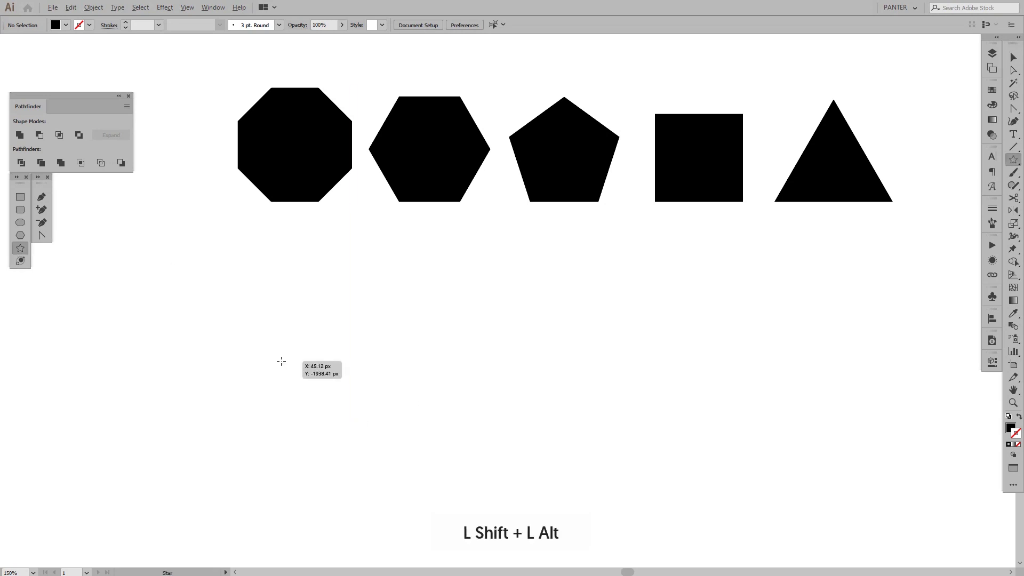
drag(284, 362, 361, 406)
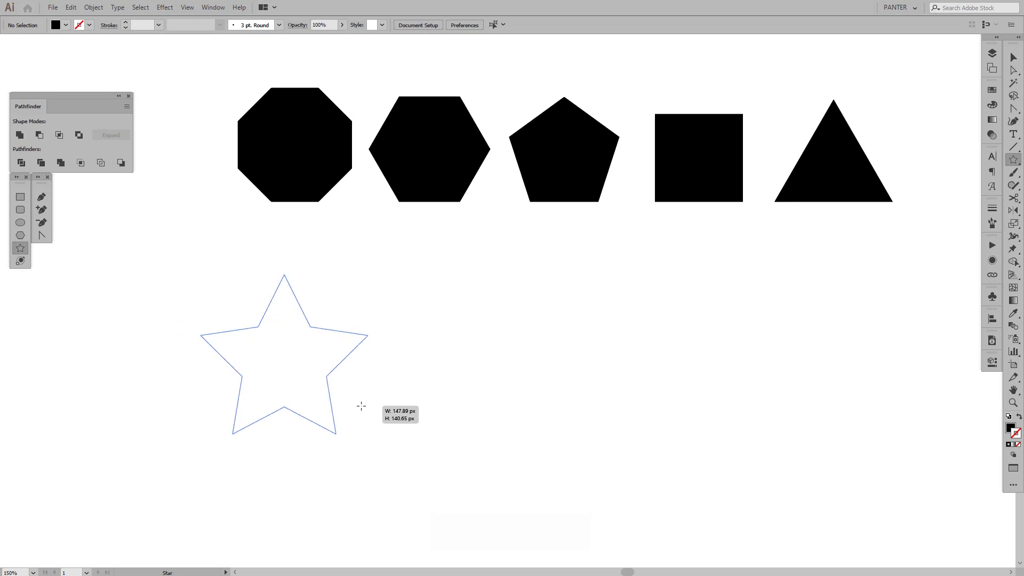
key(Up)
drag(361, 406, 358, 407)
key(Up)
key(Up)
key(Up)
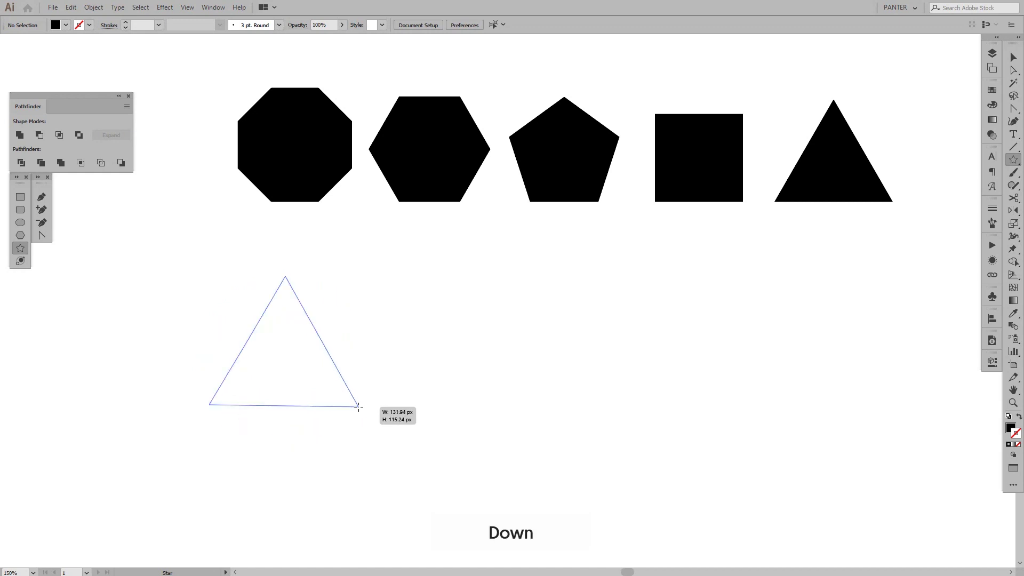
mouse_move(358, 407)
mouse_down()
mouse_move(352, 355)
mouse_move(359, 417)
mouse_up()
key(Up)
key(Up)
key(Up)
key(Up)
key(Up)
key(Up)
key(Up)
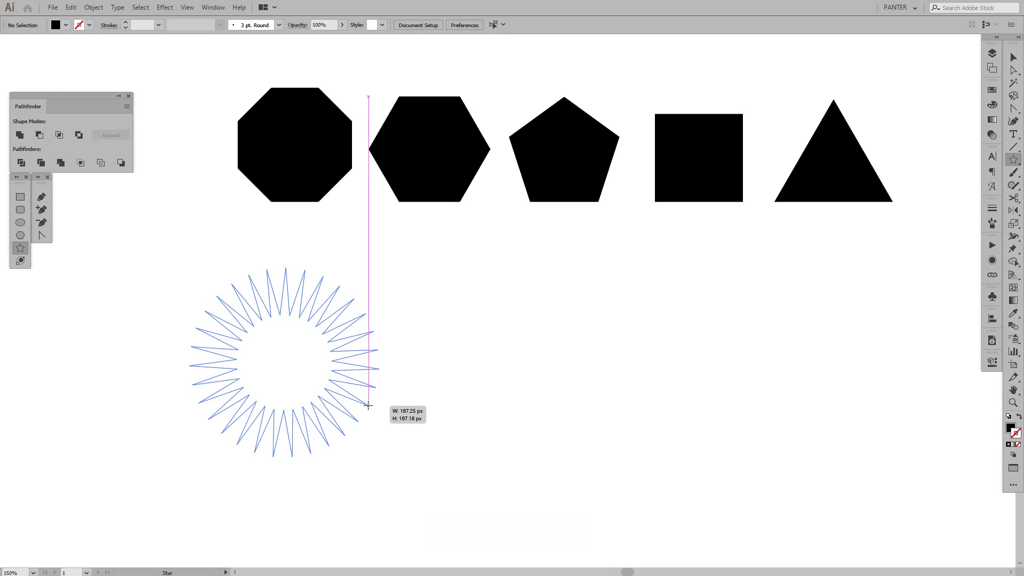
drag(368, 406, 341, 352)
key(v)
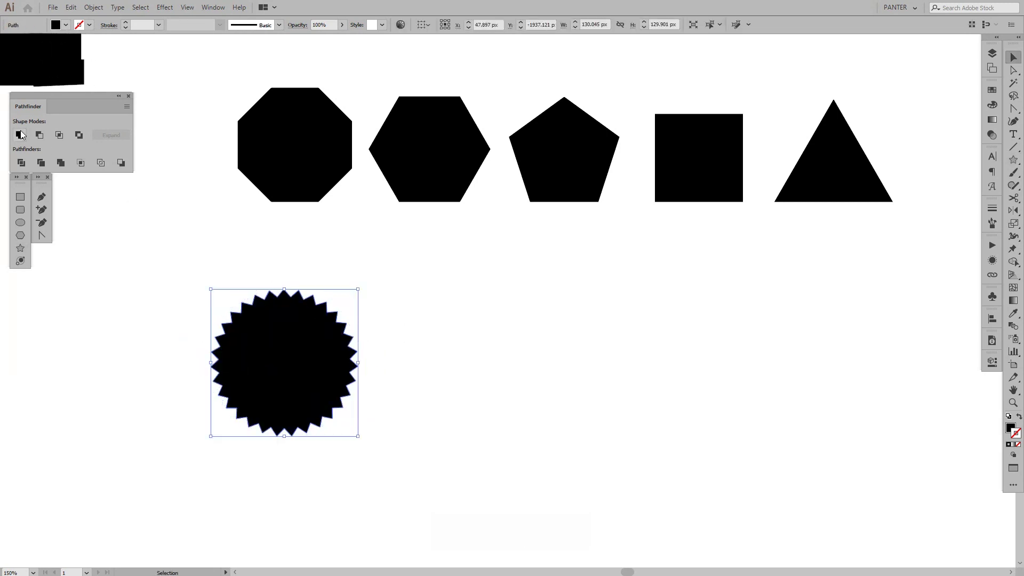
Duplicate the many-pointed star to its right and round all corners of the copy to give it a wavy edge
drag(438, 364, 340, 350)
drag(210, 352, 434, 359)
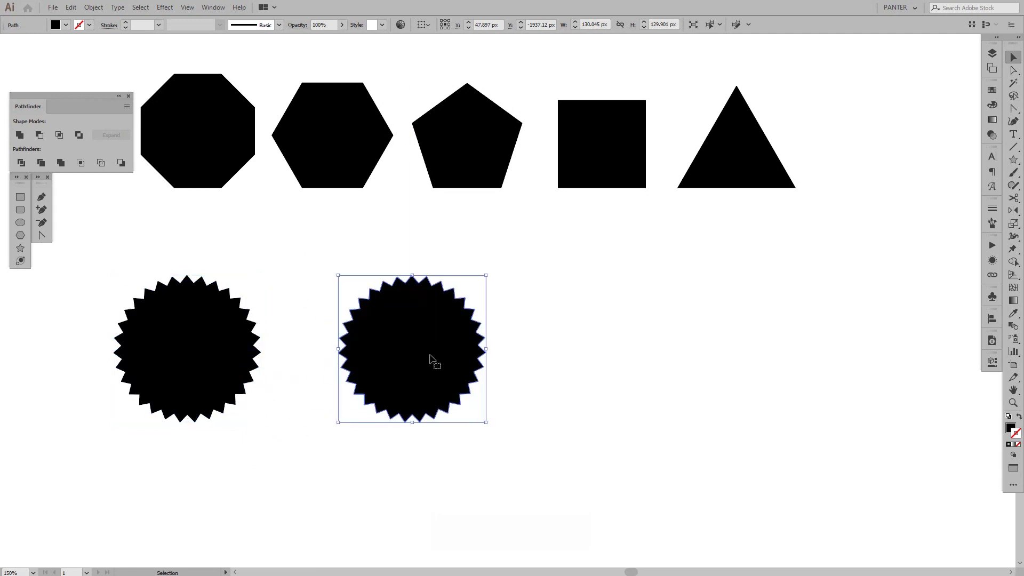
key(a)
drag(307, 269, 570, 460)
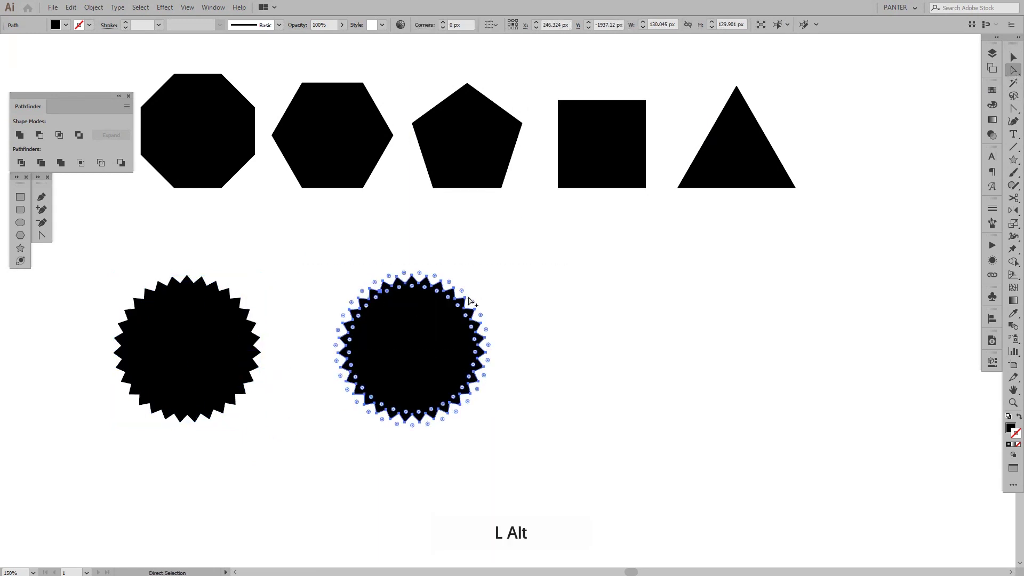
alt+scroll(468, 301, up, 2)
mouse_move(450, 295)
mouse_down()
mouse_move(425, 304)
mouse_move(464, 281)
mouse_up()
click(543, 271)
key(v)
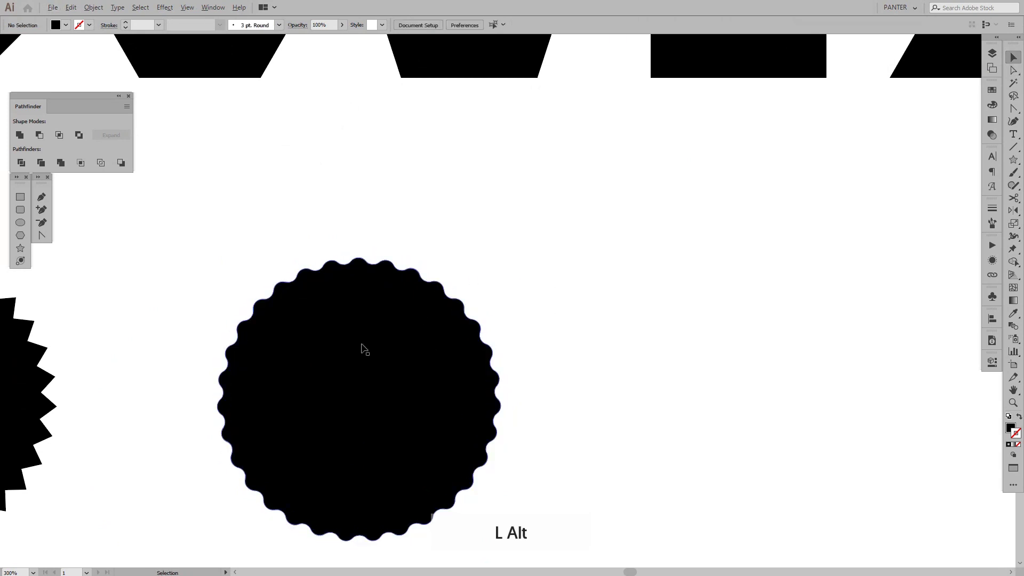
alt+scroll(362, 344, up, 1)
drag(578, 385, 668, 274)
alt+scroll(613, 288, down, 2)
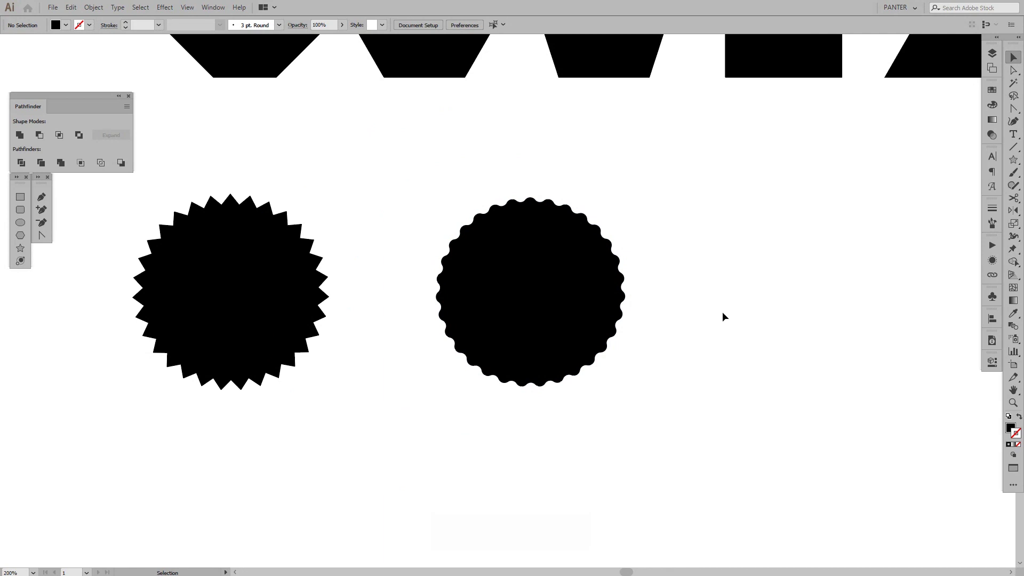
Move the wavy-edged badge horizontally to the left, closer to the short-spiked star
drag(722, 311, 474, 326)
alt+scroll(423, 331, down, 2)
alt+scroll(347, 319, up, 1)
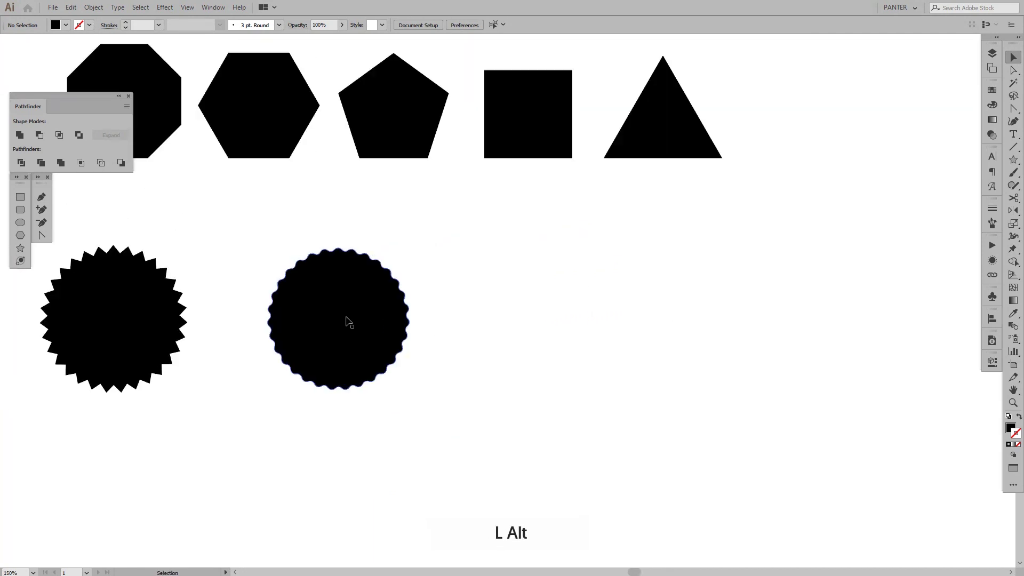
shift+drag(347, 319, 310, 320)
click(478, 319)
Draw a many-pointed star with long, needle-thin rays and a tiny core to the right of the wavy badge
alt+scroll(478, 319, up, 1)
mouse_move(488, 324)
mouse_down()
mouse_move(569, 327)
mouse_move(503, 322)
mouse_move(558, 375)
mouse_move(548, 356)
mouse_move(483, 326)
mouse_up()
alt+scroll(583, 322, down, 1)
click(20, 249)
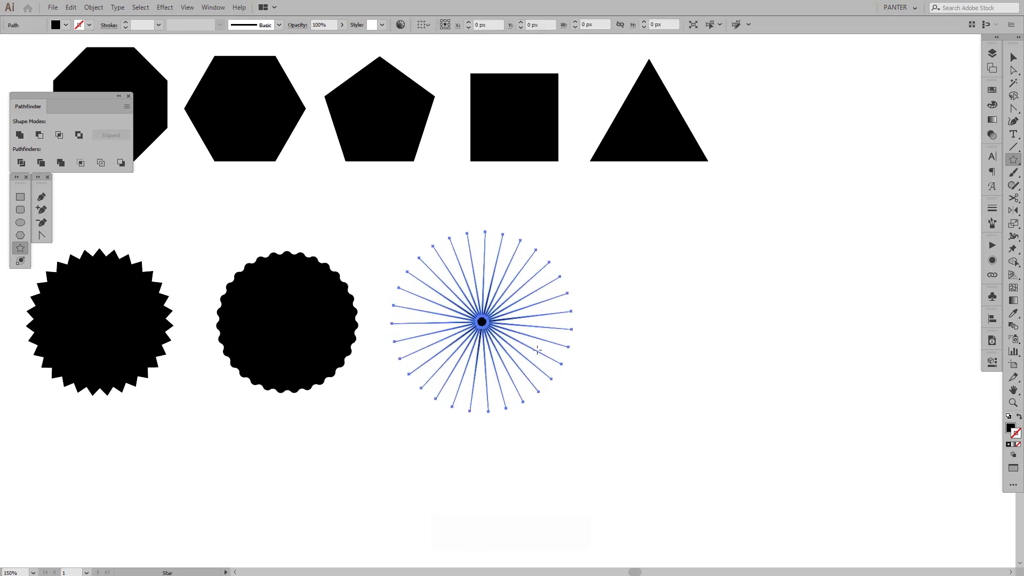
key(v)
click(635, 329)
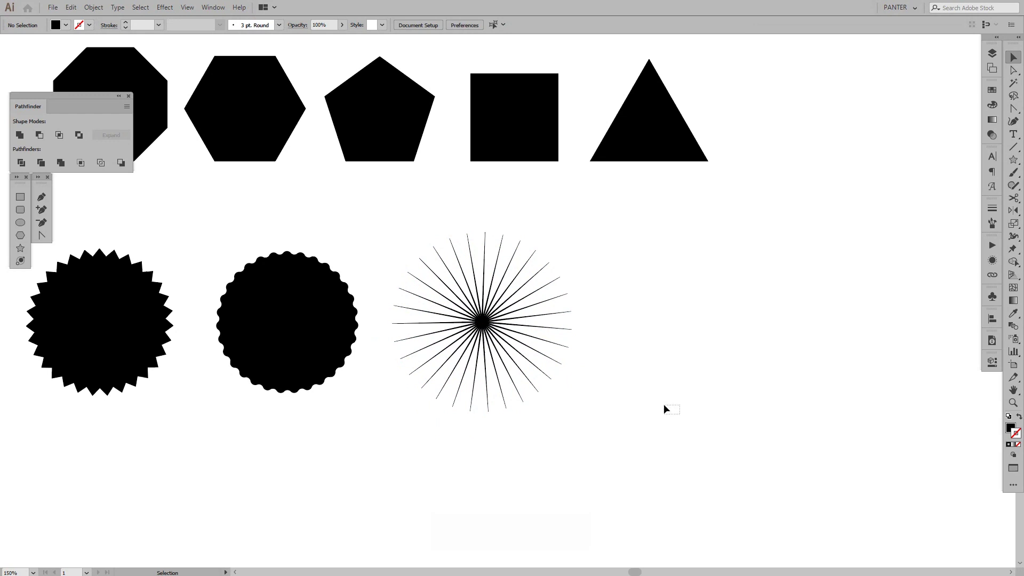
Draw a many-pointed star about 282 px wide, with a large core and long sharp spikes, to the right of the thin-rayed star
key(space)
drag(693, 403, 622, 400)
click(20, 248)
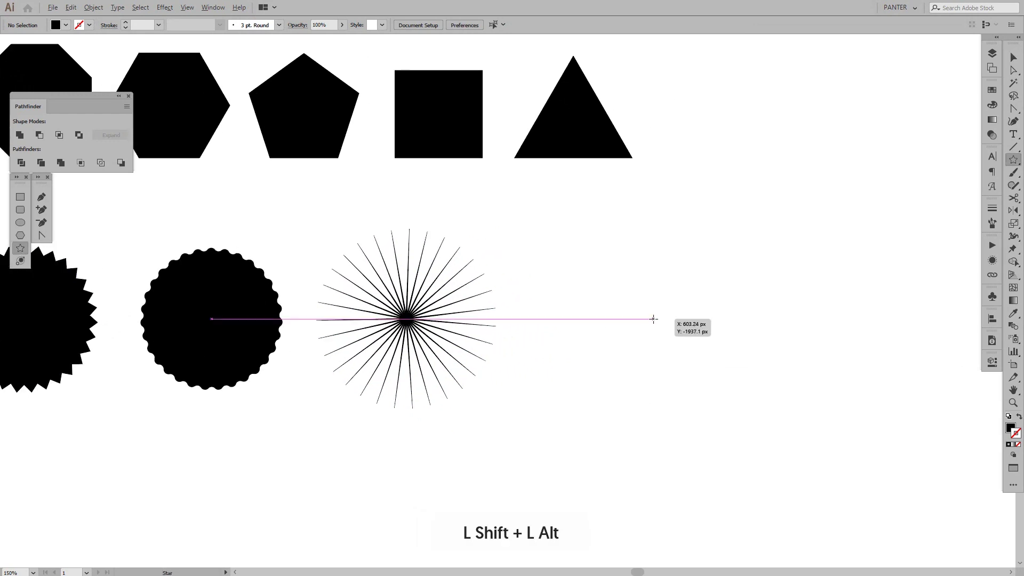
drag(653, 318, 747, 327)
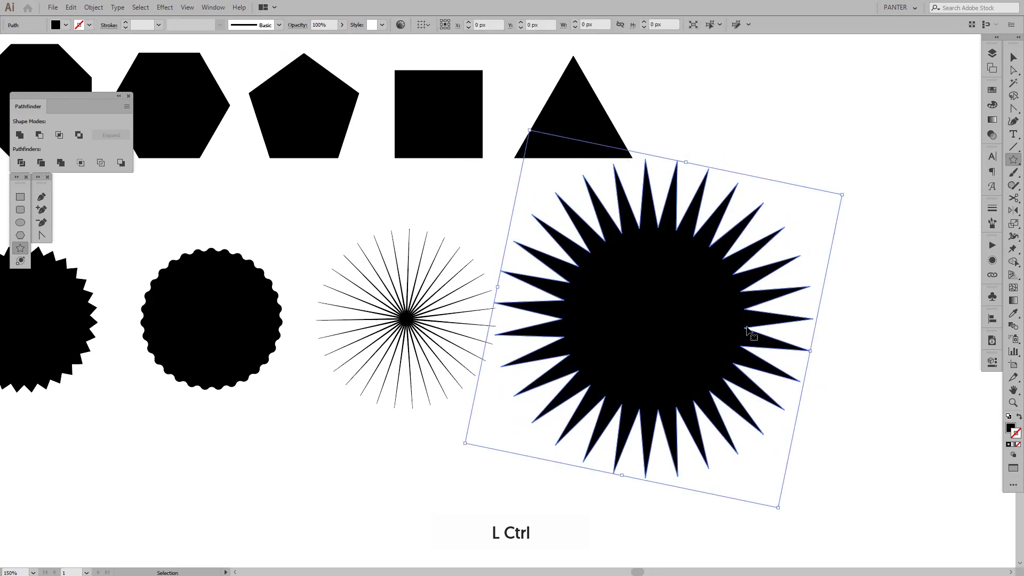
Reset the large spiked star's bounding box and scale the star down proportionally to about 180 px
key(v)
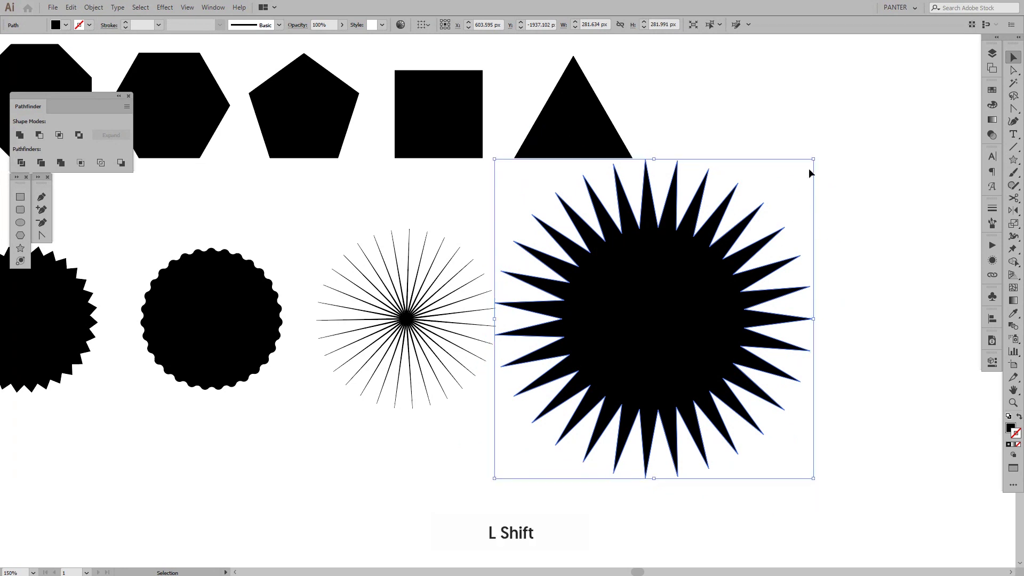
drag(812, 159, 809, 238)
click(823, 207)
Align the vertical centers of the four star shapes and distribute them evenly across the row
scroll(794, 216, down, 1)
key(space)
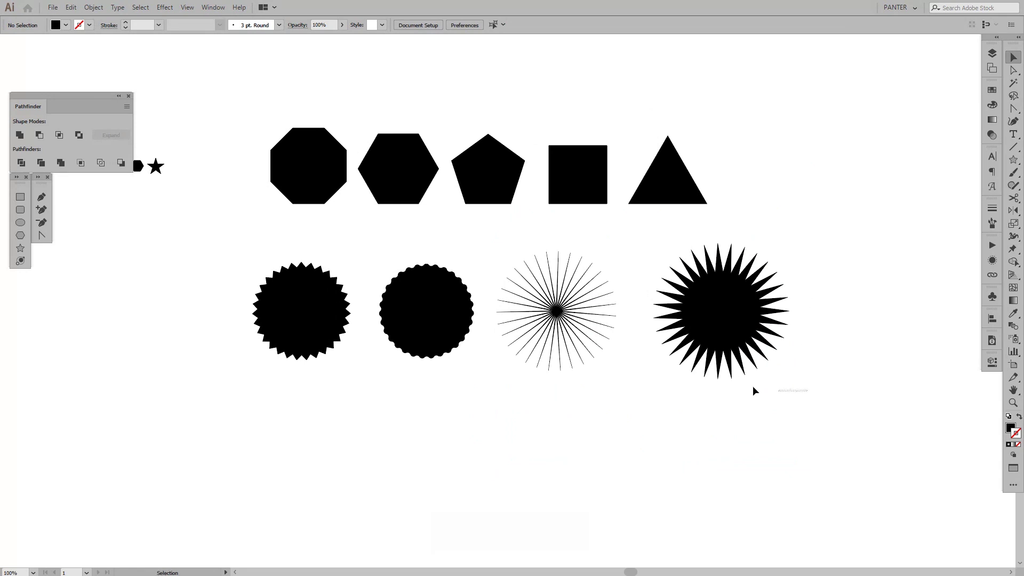
drag(752, 389, 180, 259)
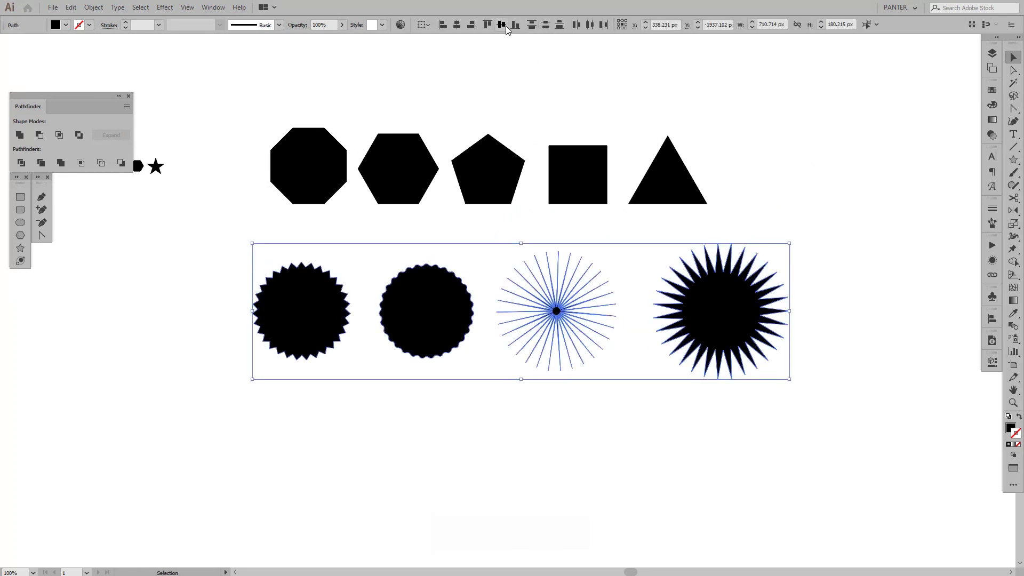
click(589, 25)
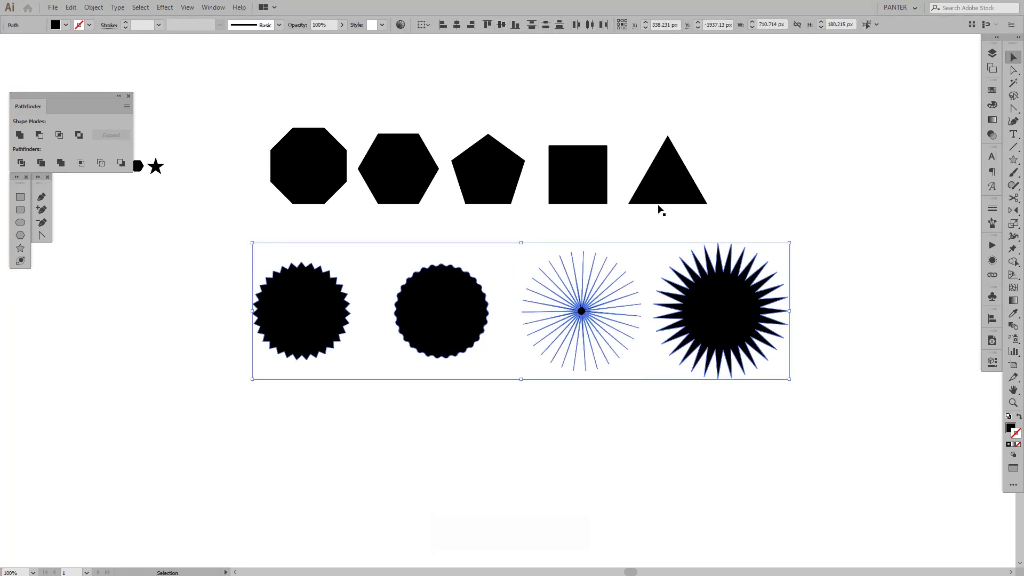
Scale the row of four stars down to about two thirds and line its left edge up with the octagon's
drag(789, 310, 604, 275)
click(729, 340)
Examine the wavy badge's rounded edge up close
scroll(306, 277, up, 3)
scroll(629, 261, up, 2)
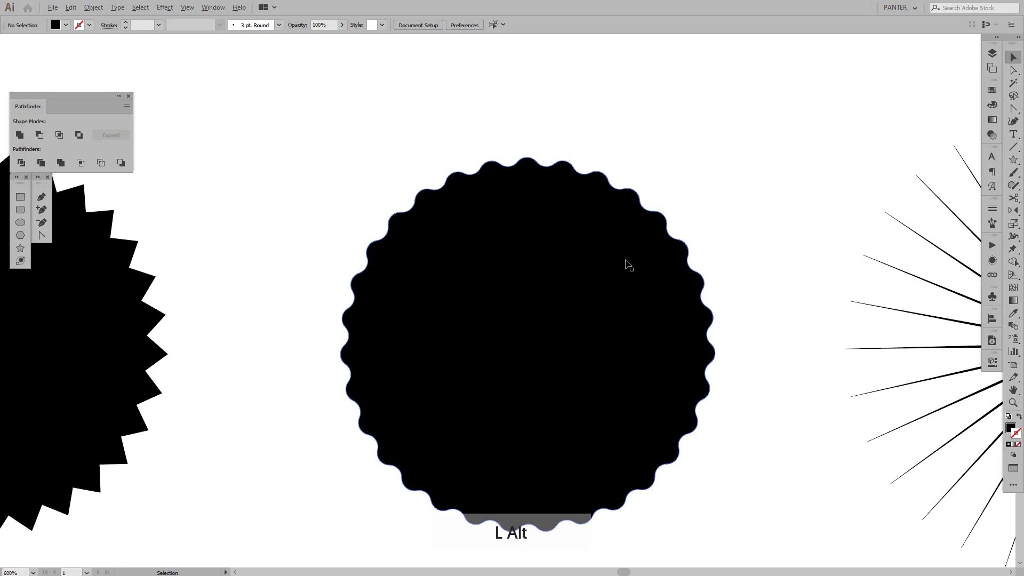
scroll(652, 426, down, 1)
key(space)
drag(695, 436, 618, 365)
scroll(521, 327, up, 1)
scroll(521, 327, down, 4)
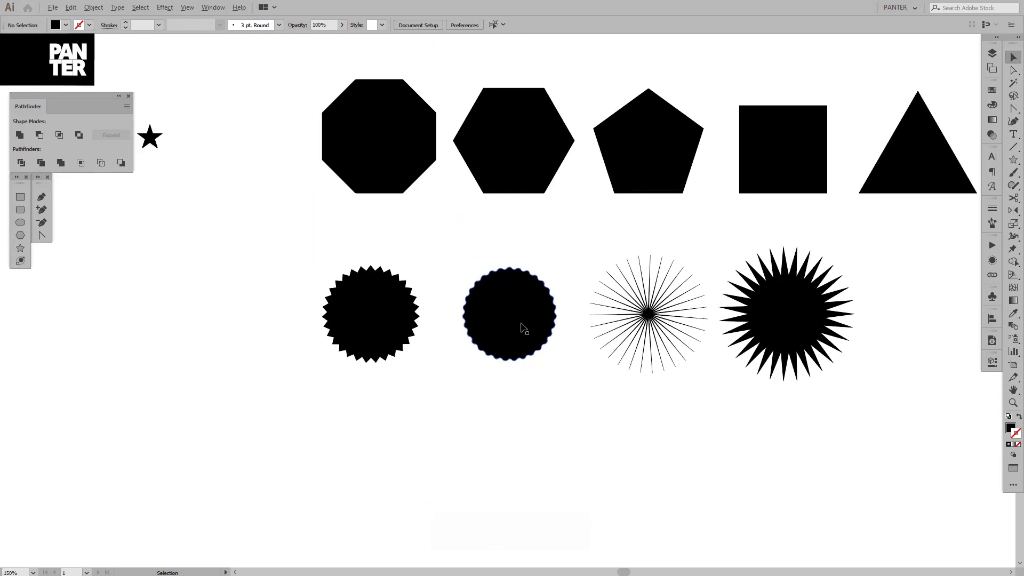
Duplicate the wavy badge straight down below the row and turn the copy into an unfilled shape with a 1 pt black outline
key(space)
drag(560, 252, 586, 158)
drag(532, 216, 530, 355)
scroll(579, 388, up, 3)
drag(709, 403, 640, 360)
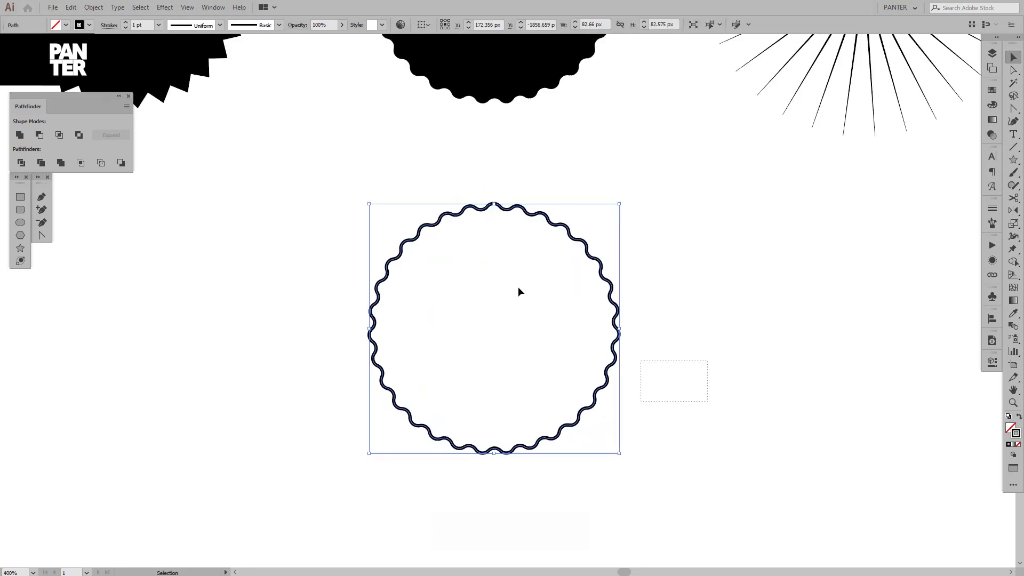
Paste a copy of the wavy outline in front and scale it down slightly about its center
drag(738, 265, 520, 384)
key(ctrl+f)
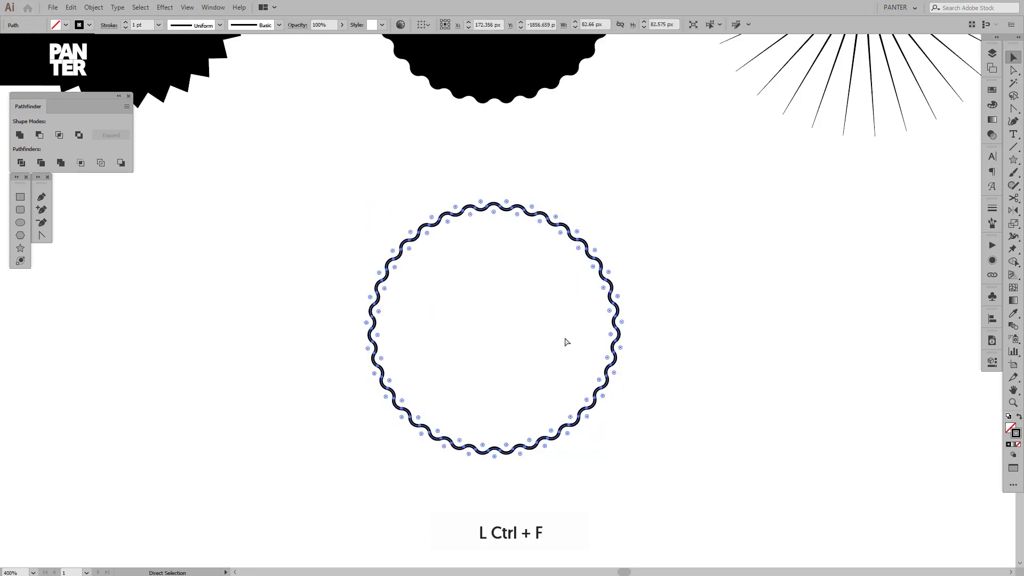
drag(619, 206, 604, 220)
Fill both wavy outlines black without a stroke and remove the inner area with Shape Builder to leave a ring
drag(685, 227, 434, 335)
key(shift+x)
key(shift+m)
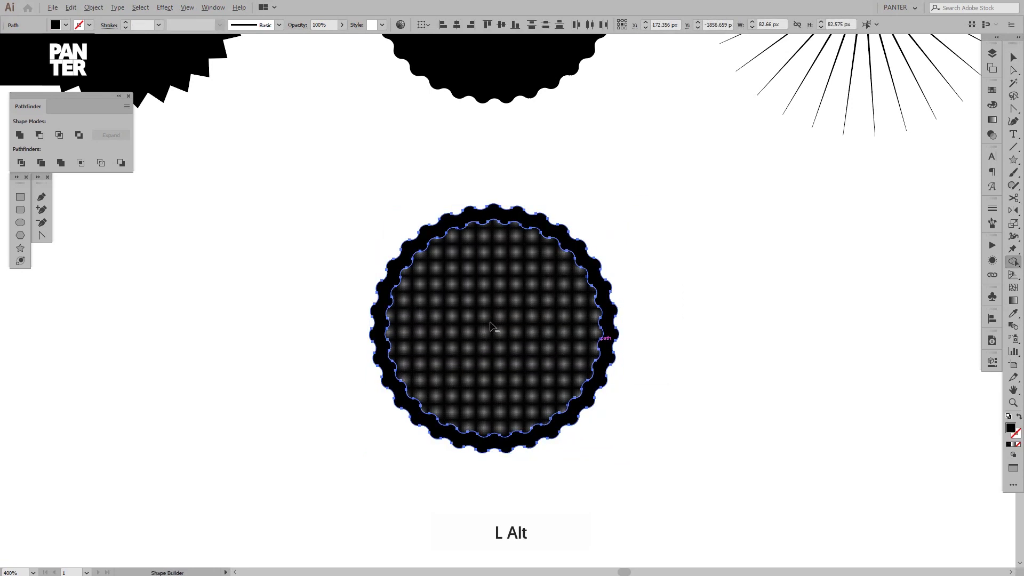
alt+click(491, 325)
key(v)
click(702, 223)
Move the wavy ring to the end of the star row, to the right of the large spiked star
scroll(663, 283, down, 5)
drag(544, 347, 513, 377)
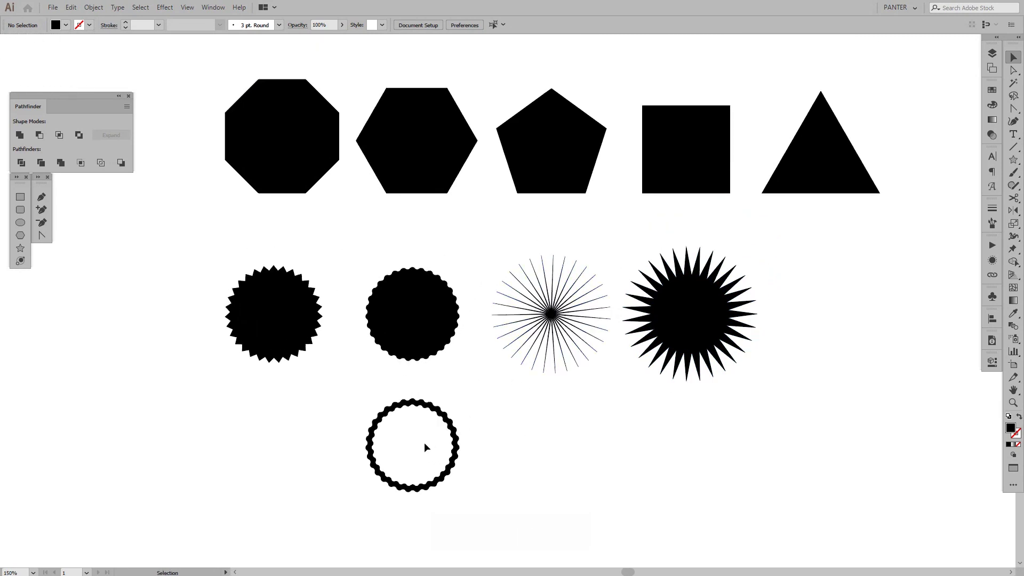
mouse_move(445, 469)
mouse_down()
mouse_move(555, 423)
mouse_move(869, 320)
mouse_move(867, 328)
mouse_up()
key(space)
drag(864, 405, 811, 456)
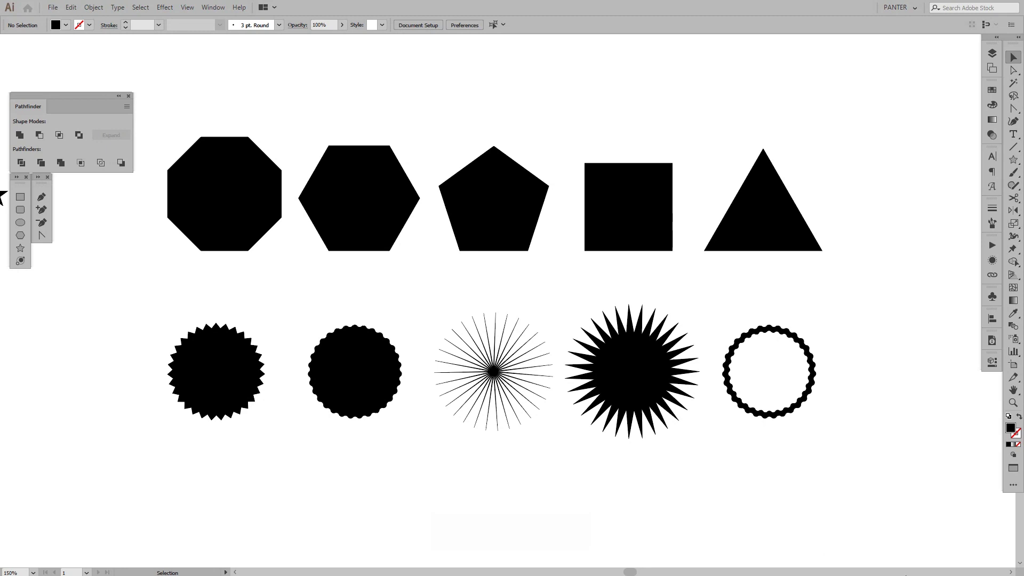
key(Escape)
click(119, 7)
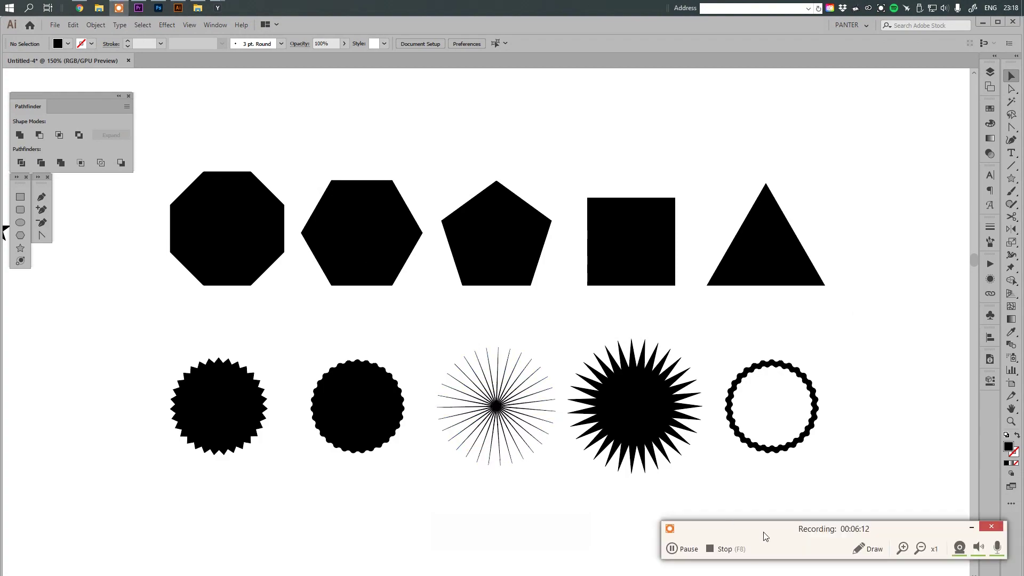